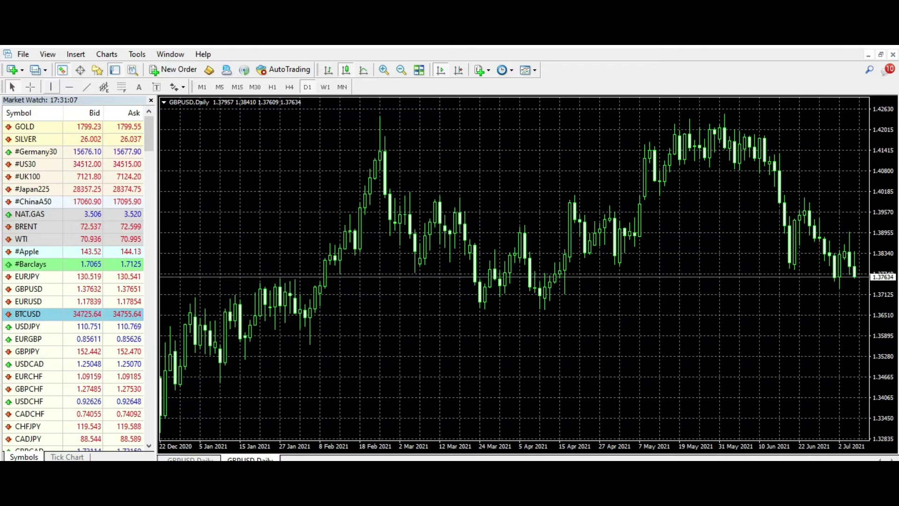
Switch to the first GBPUSD,Daily chart with Ctrl+Tab
{"action": "key", "text": "ctrl+Tab"}
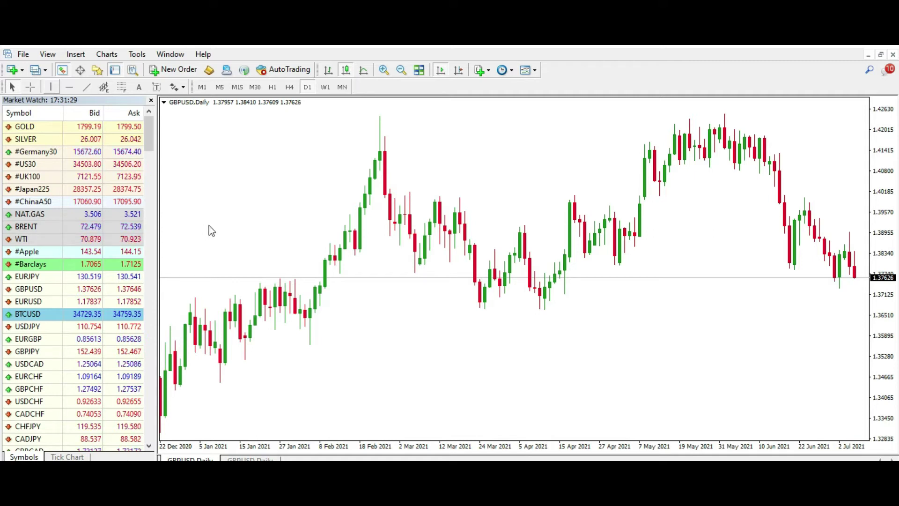
Hide the grid on the black GBPUSD Daily chart
{"action": "left_click", "coordinate": [251, 460]}
{"action": "right_click", "coordinate": [423, 360]}
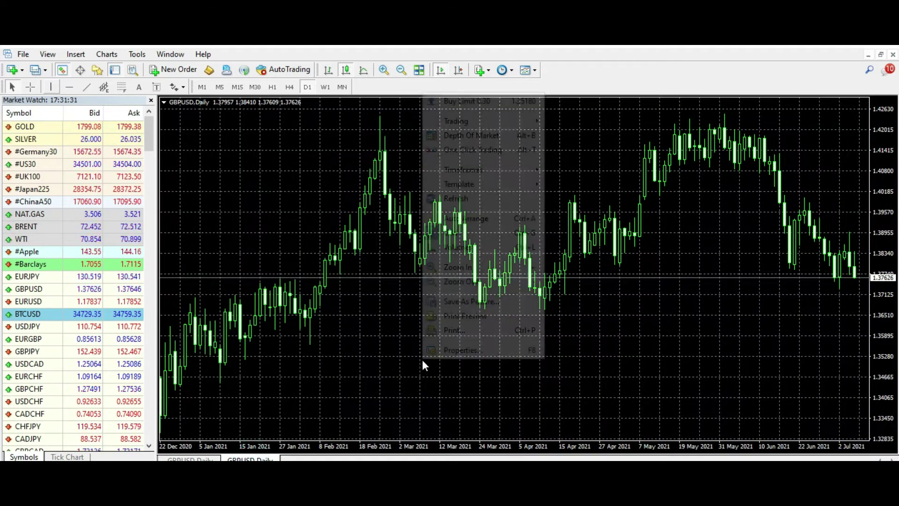
{"action": "left_click", "coordinate": [445, 233]}
Set the chart background colour to White in the chart properties
{"action": "right_click", "coordinate": [415, 345]}
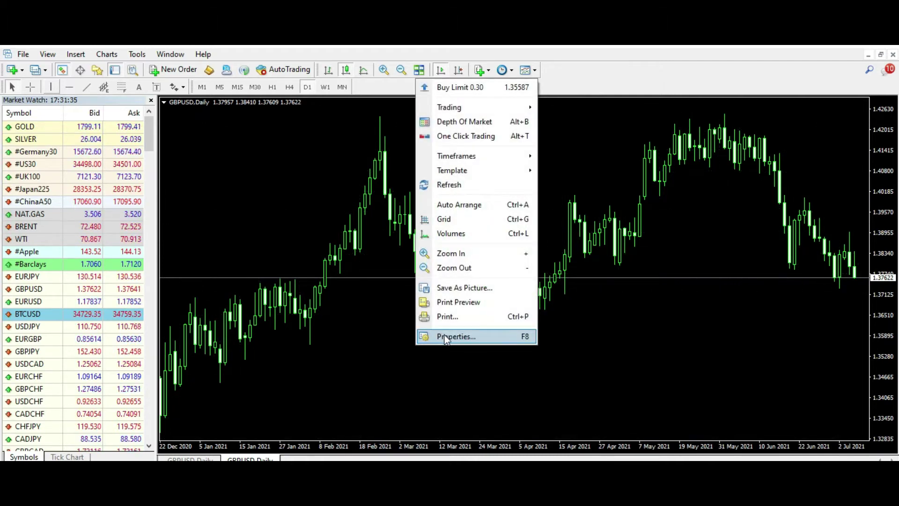
{"action": "left_click", "coordinate": [445, 337]}
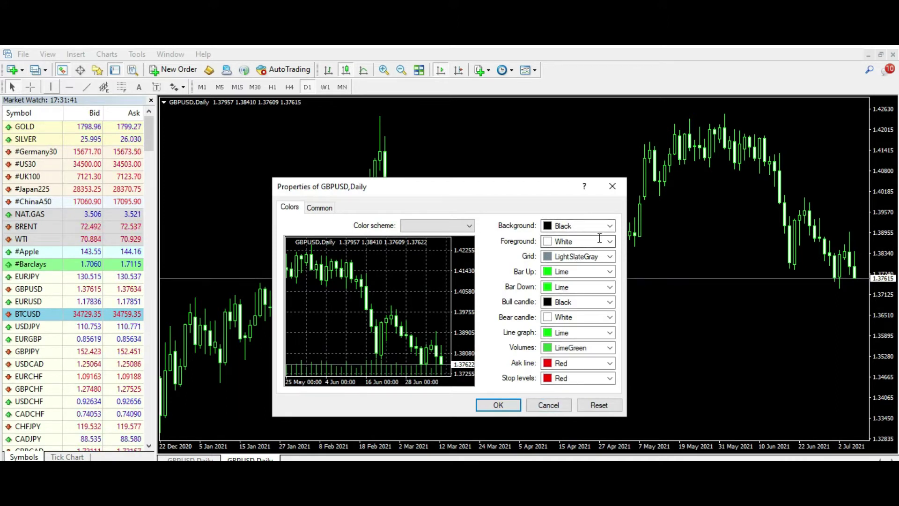
{"action": "left_click", "coordinate": [608, 226]}
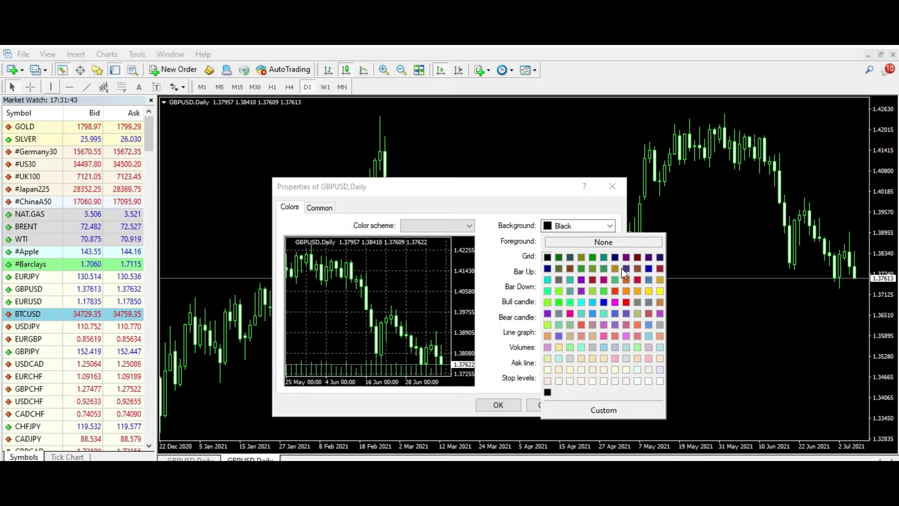
{"action": "left_click", "coordinate": [660, 381]}
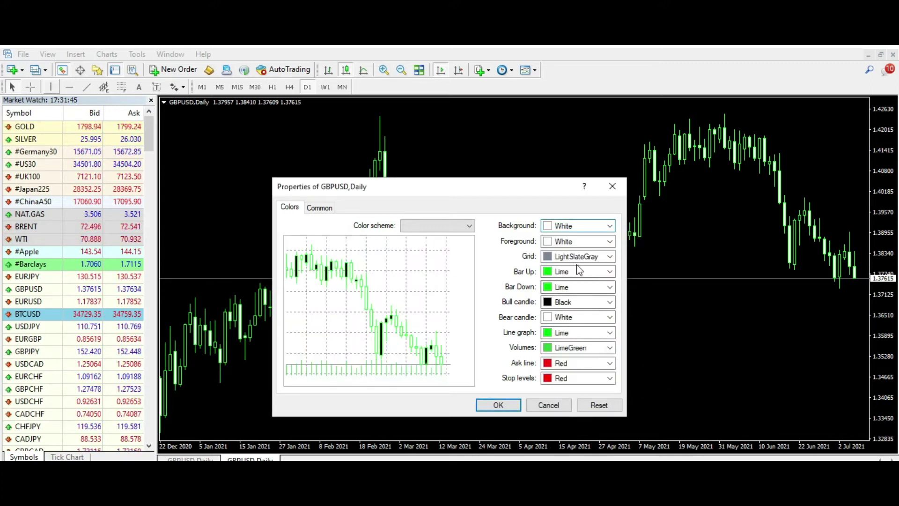
Make up bars and bull candles ForestGreen and bear candles Crimson, then apply
{"action": "left_click", "coordinate": [567, 288]}
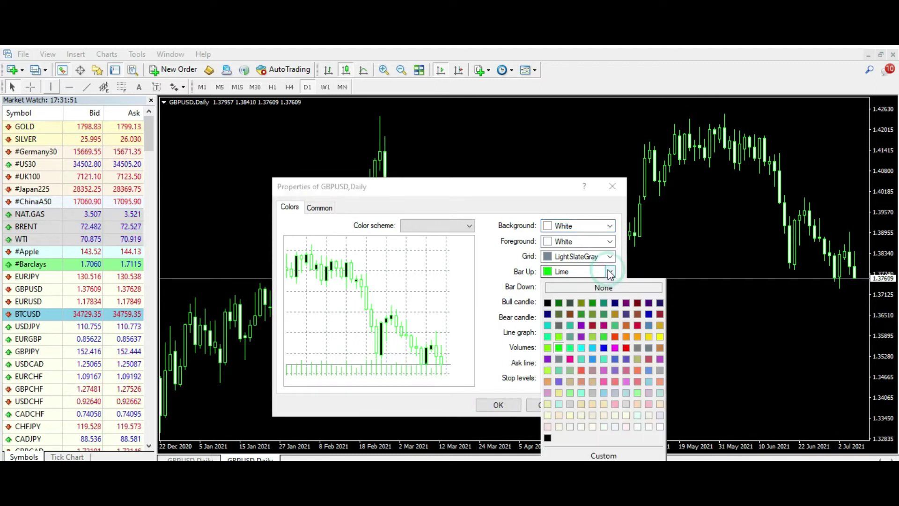
{"action": "left_click", "coordinate": [581, 315]}
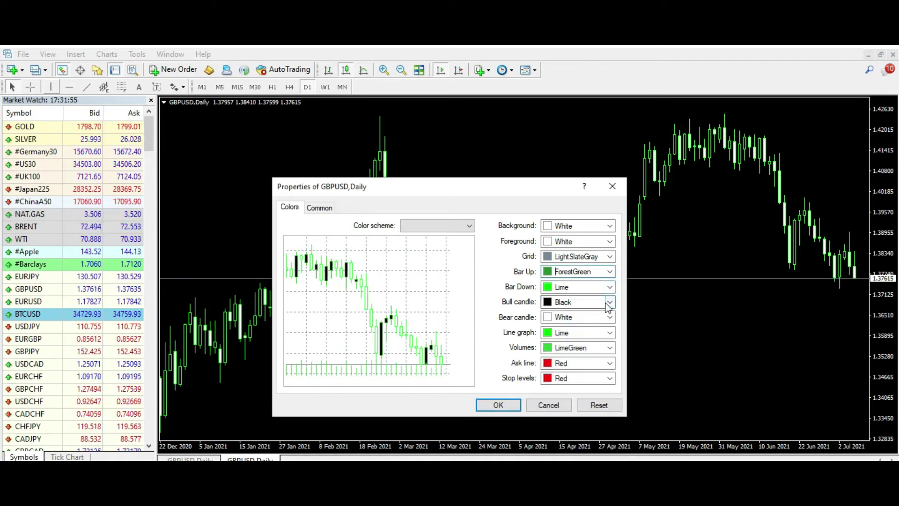
{"action": "left_click", "coordinate": [610, 287]}
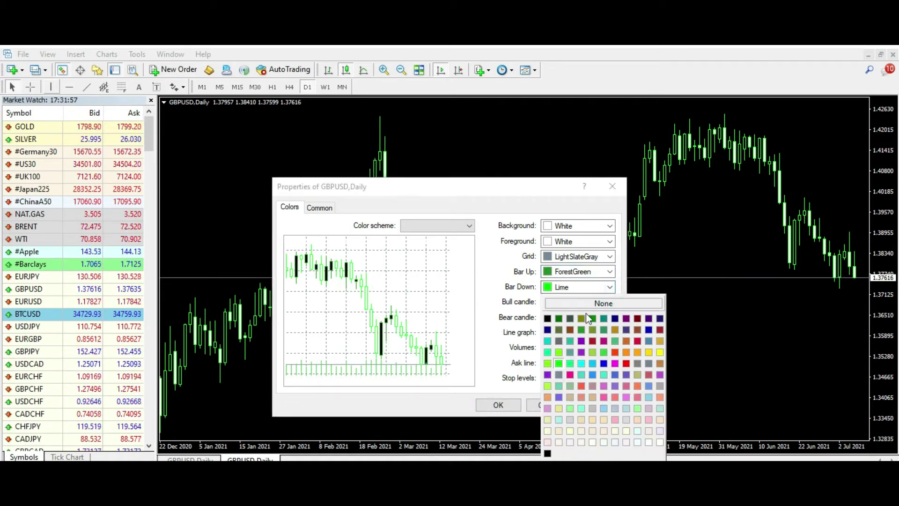
{"action": "left_click", "coordinate": [524, 287]}
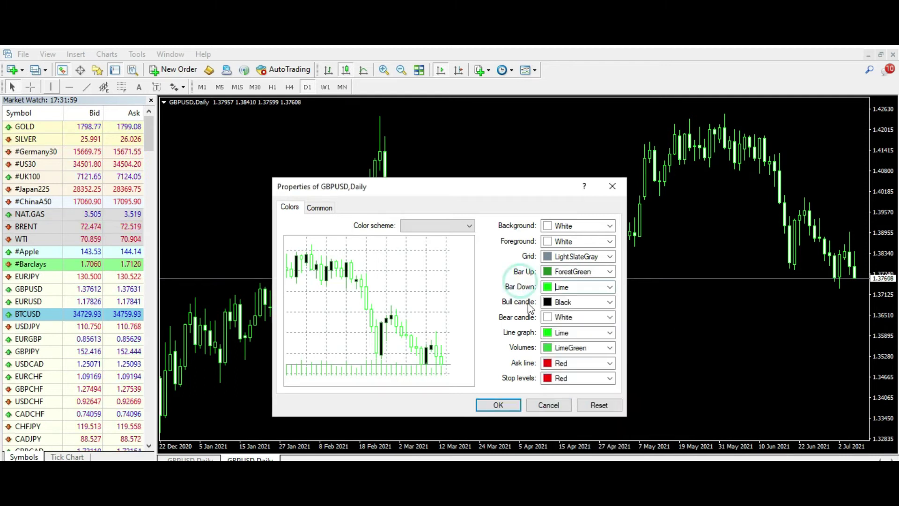
{"action": "left_click", "coordinate": [610, 317]}
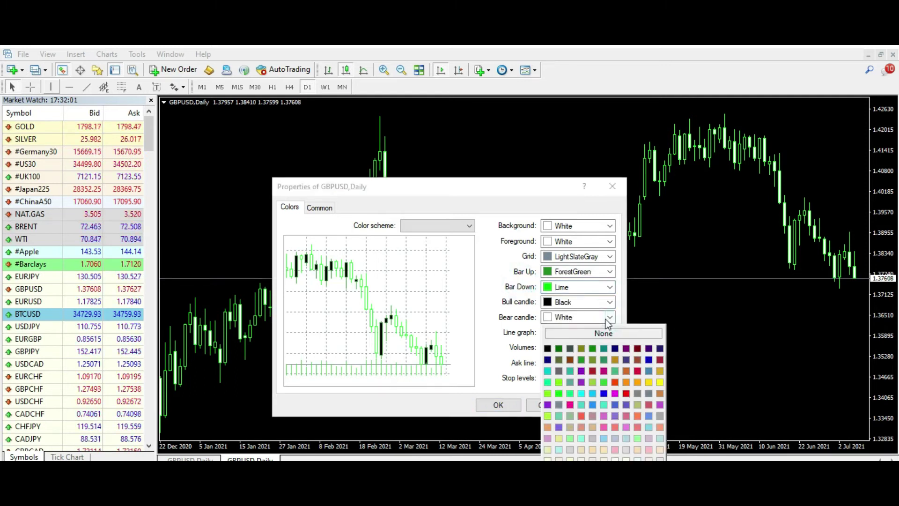
{"action": "left_click", "coordinate": [637, 371]}
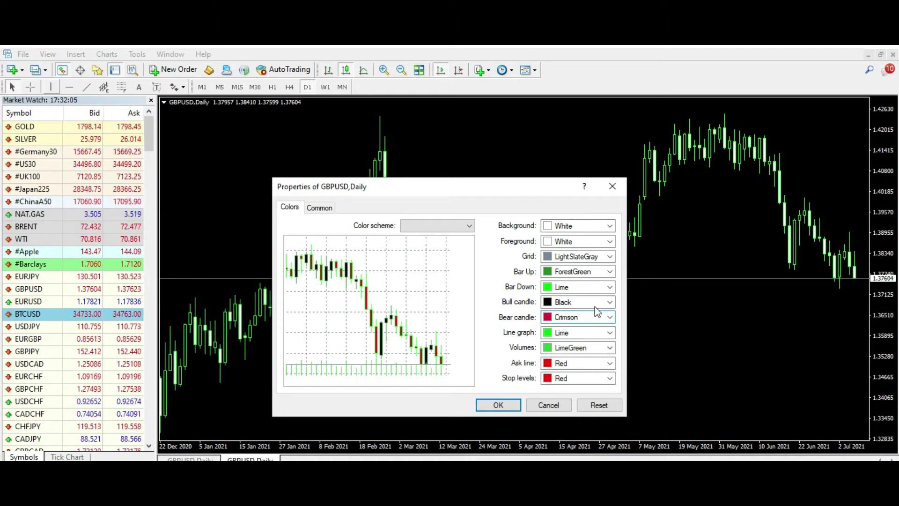
{"action": "left_click", "coordinate": [610, 302]}
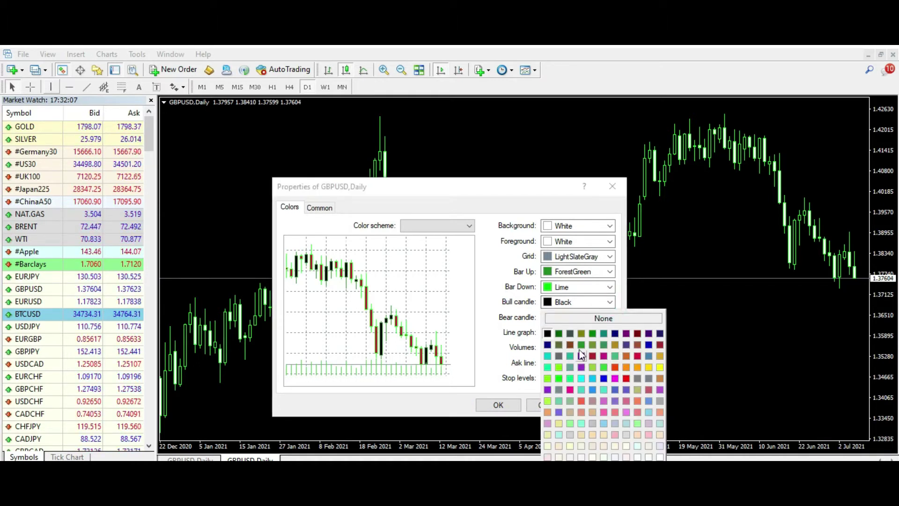
{"action": "left_click", "coordinate": [582, 346]}
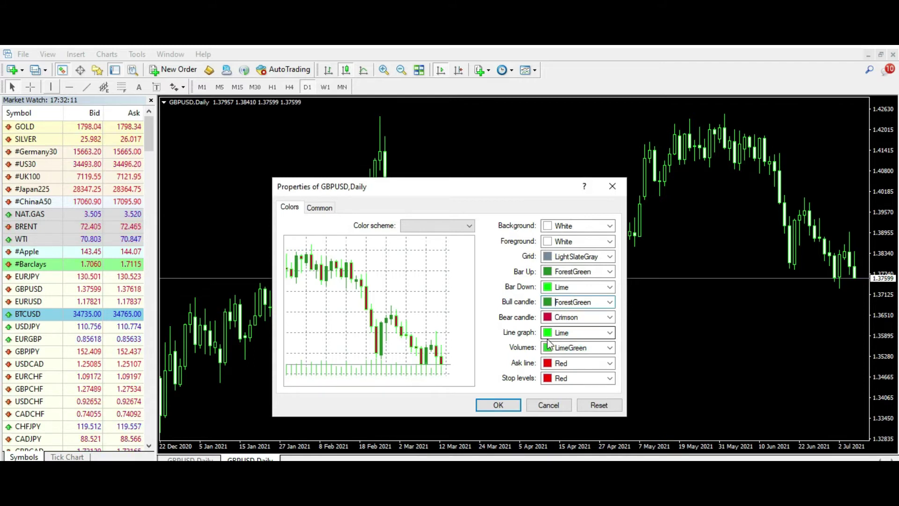
{"action": "left_click", "coordinate": [500, 404]}
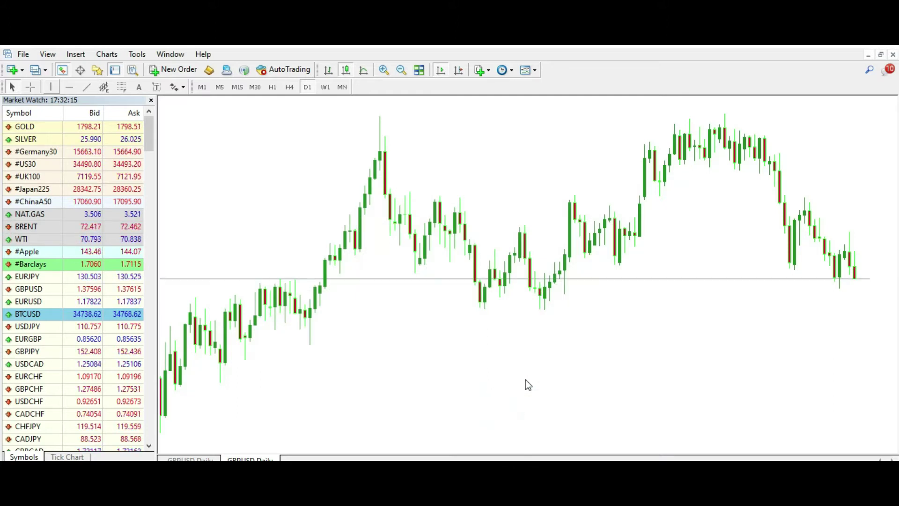
Recolour the chart's up bars to Green and down bars to Crimson
{"action": "right_click", "coordinate": [562, 346]}
{"action": "left_click", "coordinate": [591, 328]}
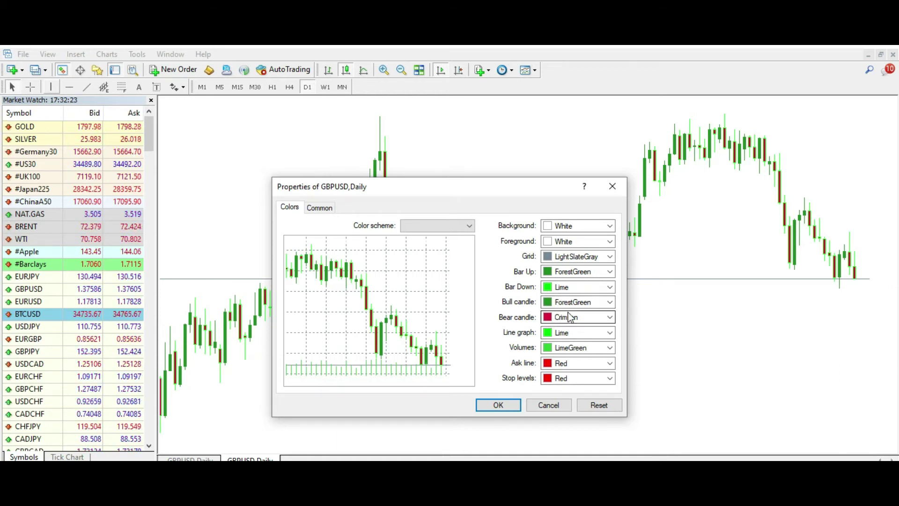
{"action": "left_click", "coordinate": [611, 272]}
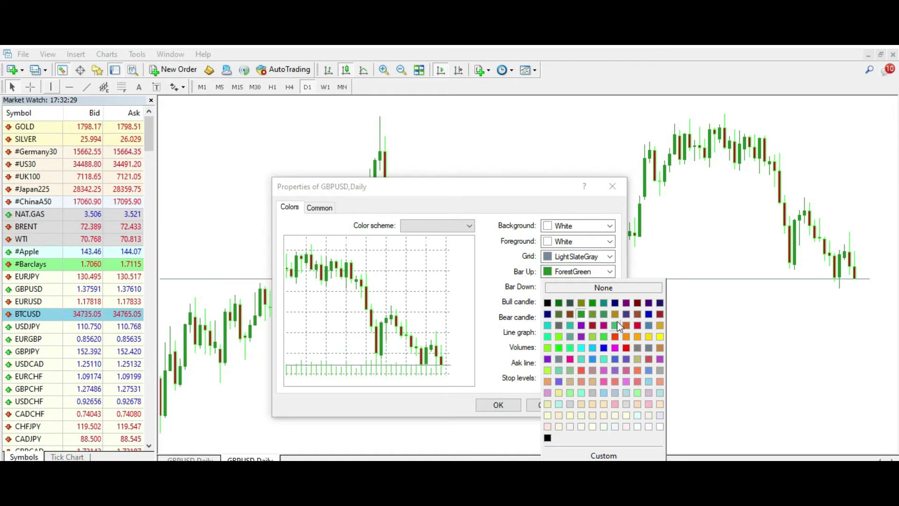
{"action": "left_click", "coordinate": [592, 304]}
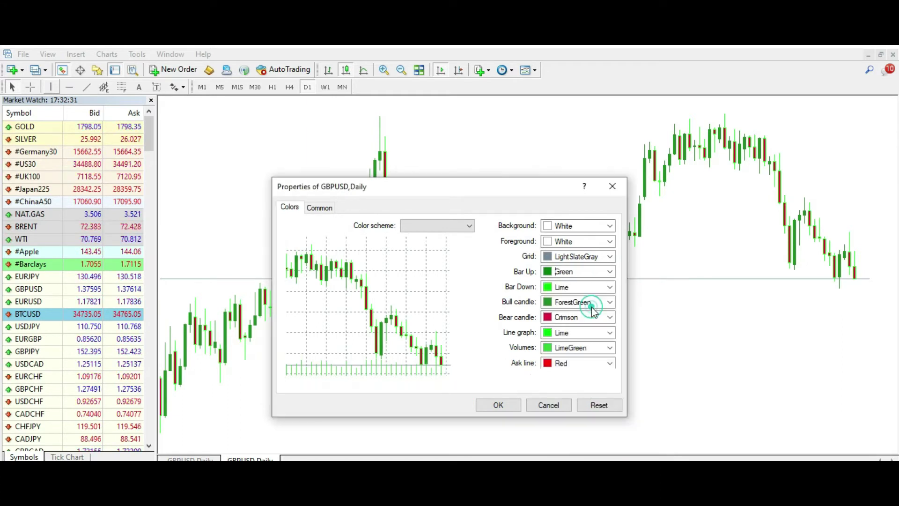
{"action": "left_click", "coordinate": [610, 288]}
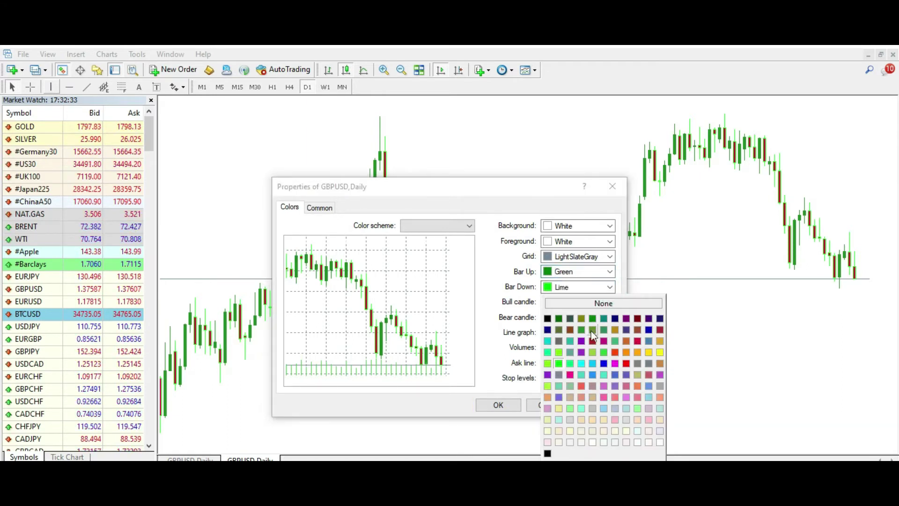
{"action": "left_click", "coordinate": [636, 341]}
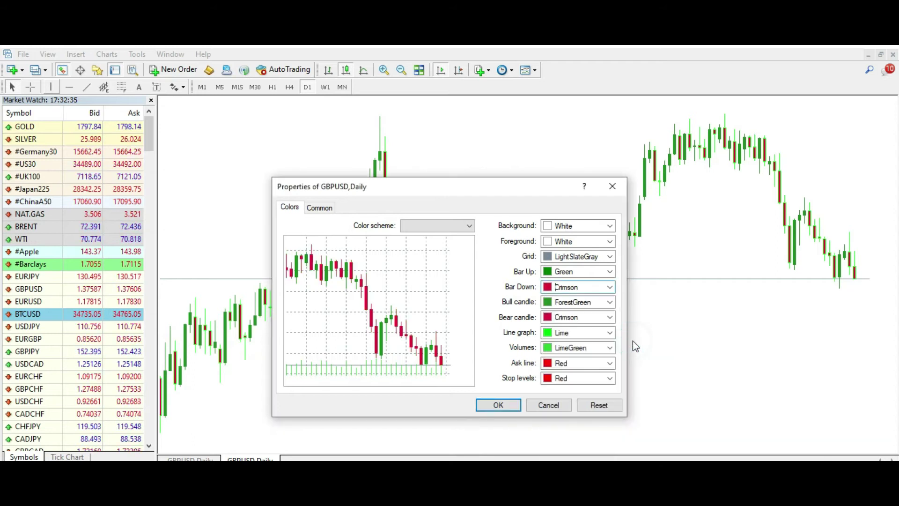
{"action": "left_click", "coordinate": [511, 404]}
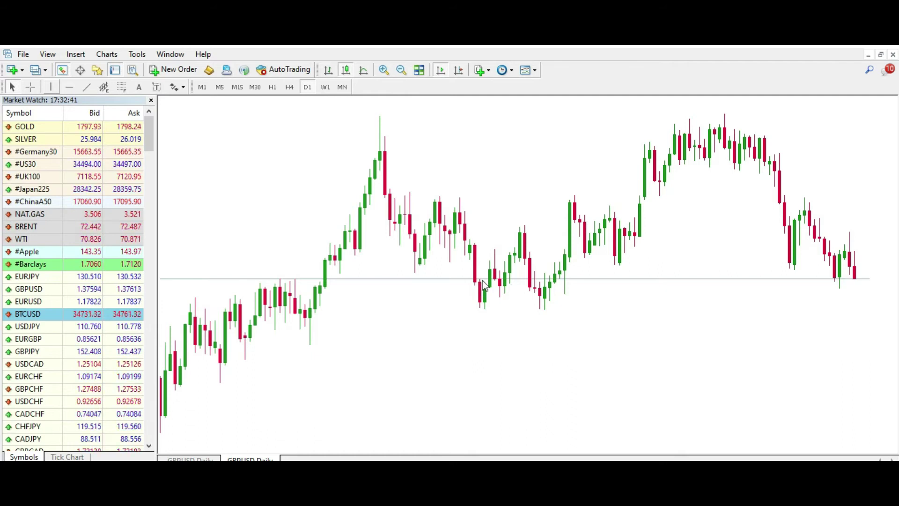
Add an Average True Range indicator with period 14 below the chart
{"action": "left_click", "coordinate": [480, 70]}
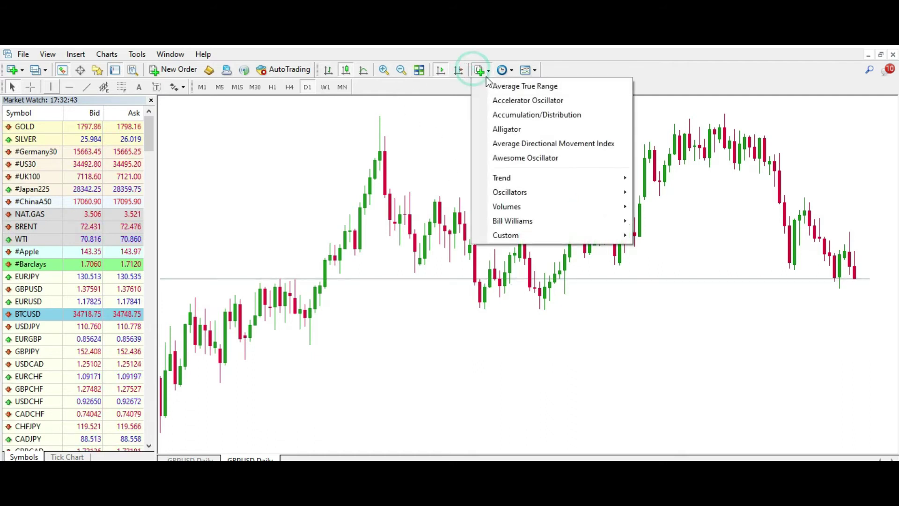
{"action": "left_click", "coordinate": [496, 86]}
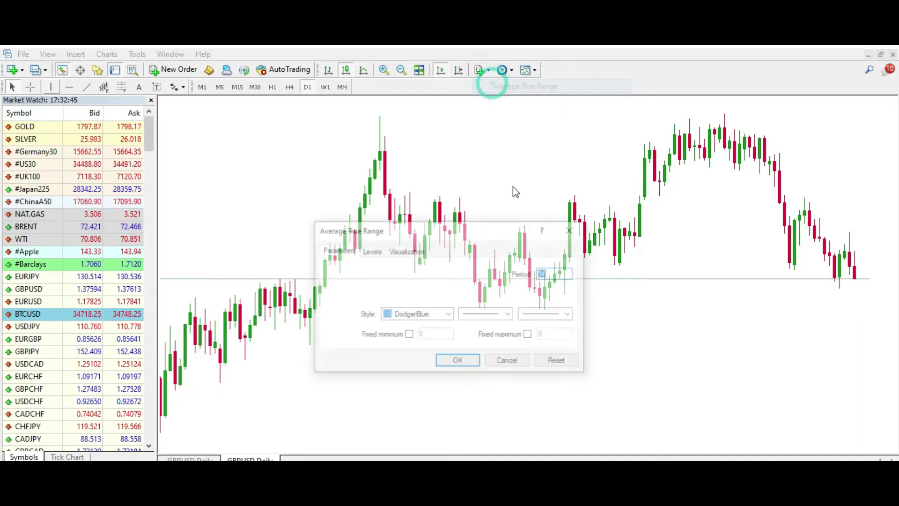
{"action": "left_click", "coordinate": [458, 362]}
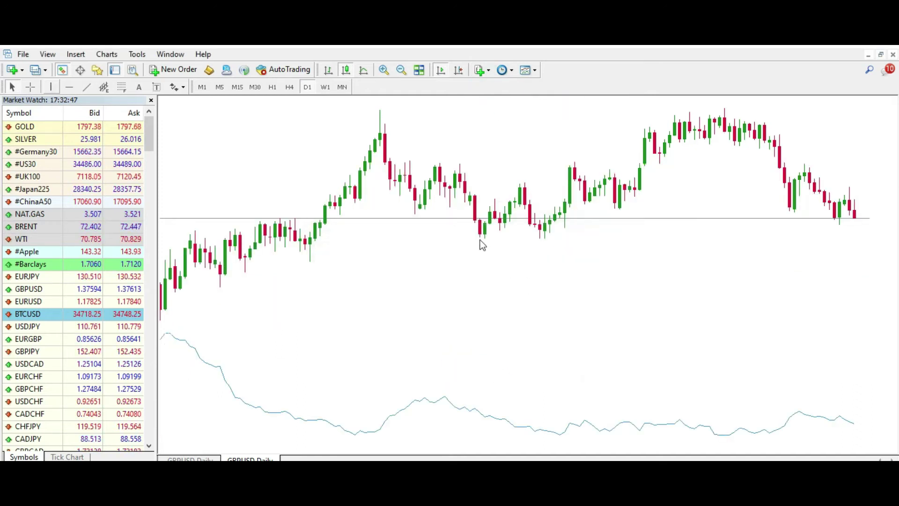
{"action": "left_click", "coordinate": [487, 71]}
Add a Moving Average from the Trend indicators and zoom out to show more candles
{"action": "mouse_move", "coordinate": [505, 183]}
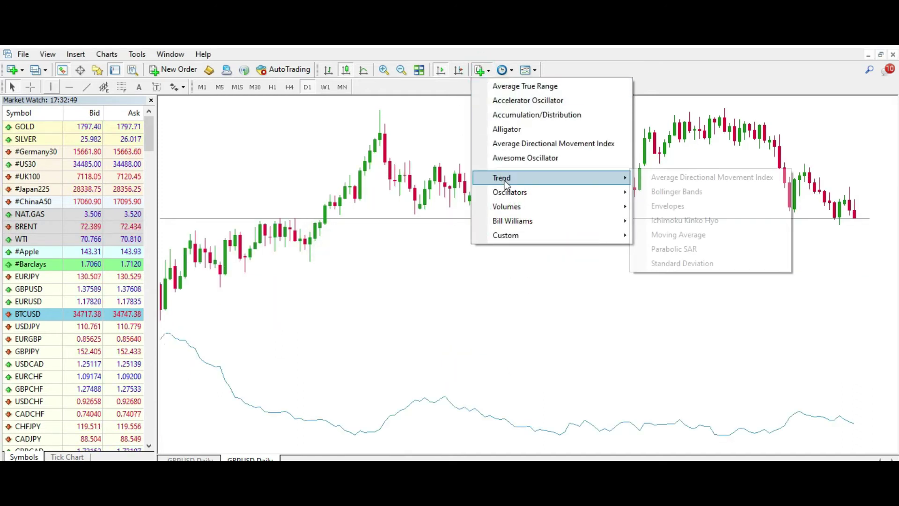
{"action": "left_click", "coordinate": [689, 235]}
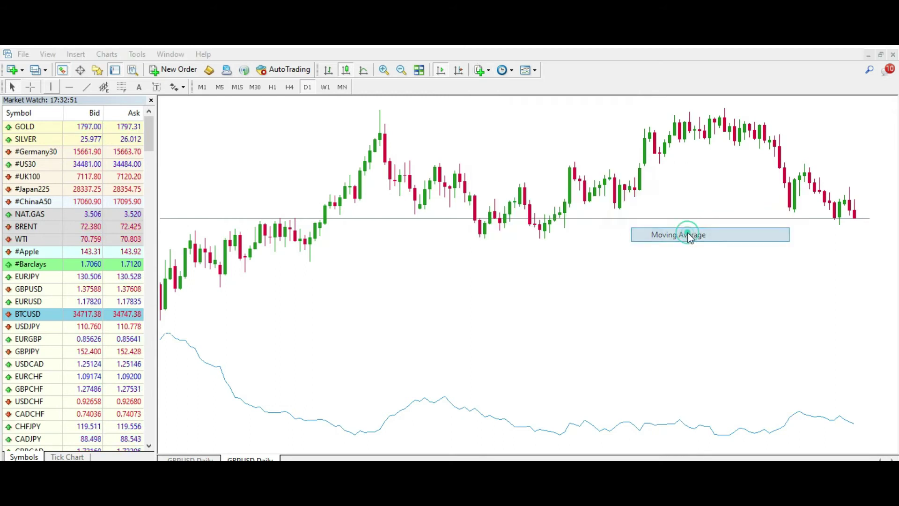
{"action": "left_click", "coordinate": [460, 363]}
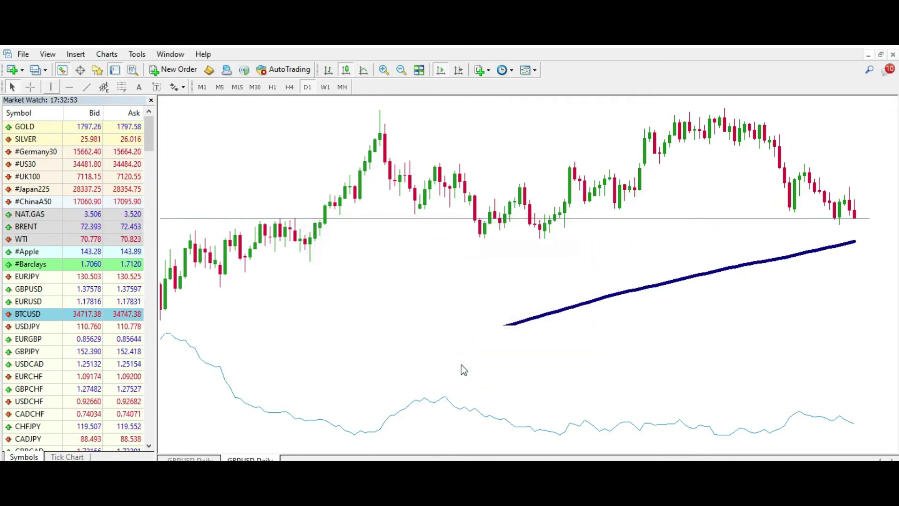
{"action": "left_click", "coordinate": [394, 75]}
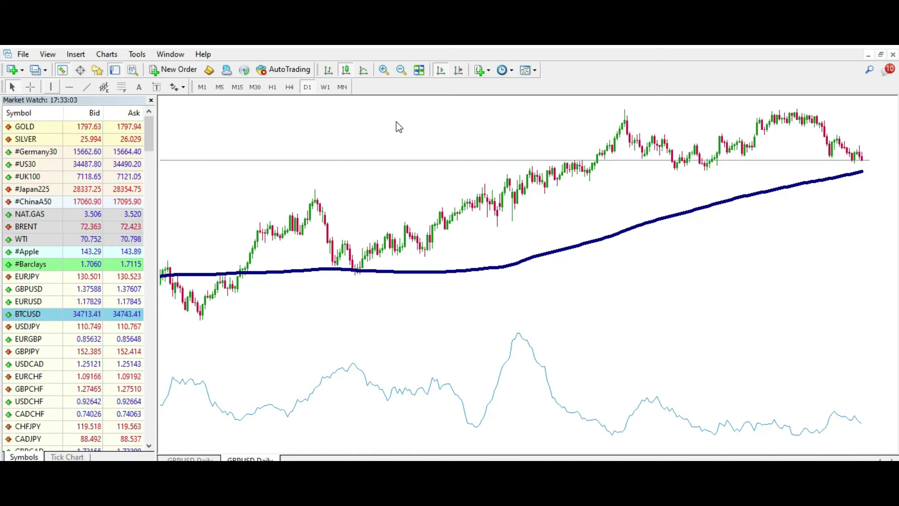
Save the styled GBPUSD chart as a template named 'test'
{"action": "right_click", "coordinate": [596, 261]}
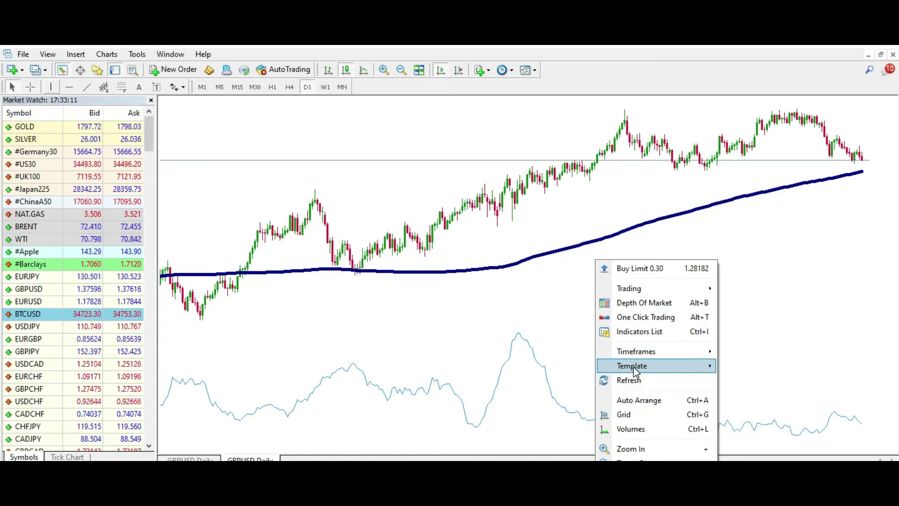
{"action": "mouse_move", "coordinate": [636, 371]}
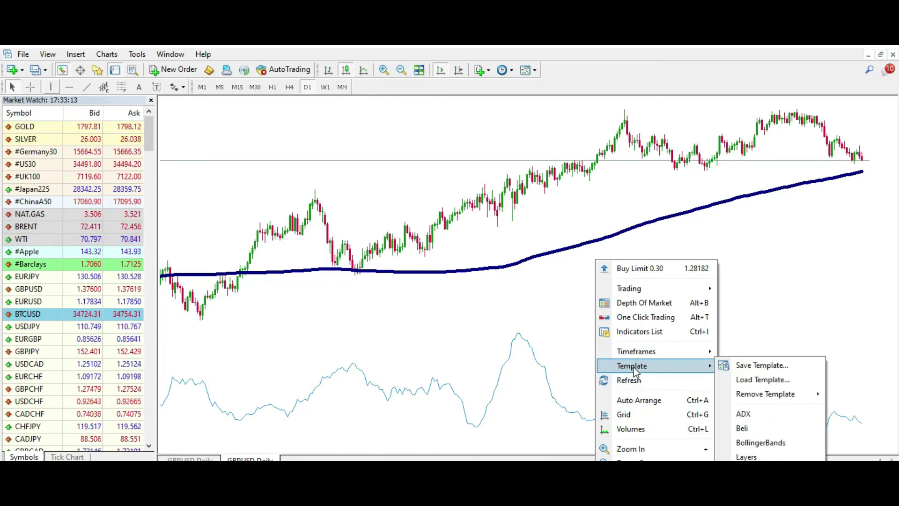
{"action": "left_click", "coordinate": [745, 366]}
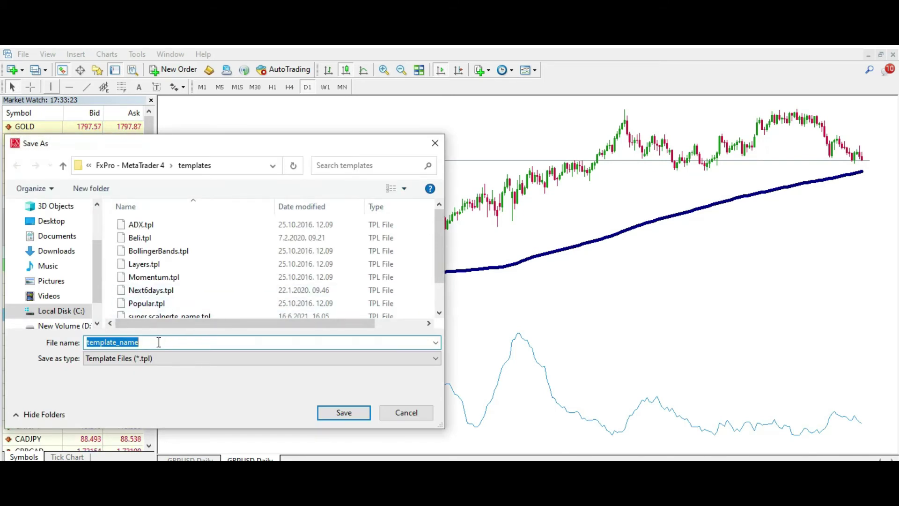
{"action": "type", "text": "test"}
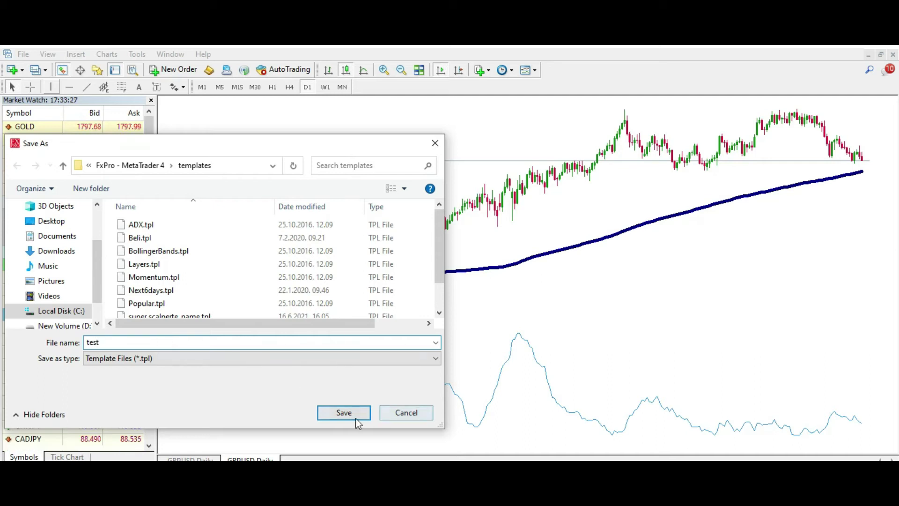
{"action": "left_click", "coordinate": [353, 415]}
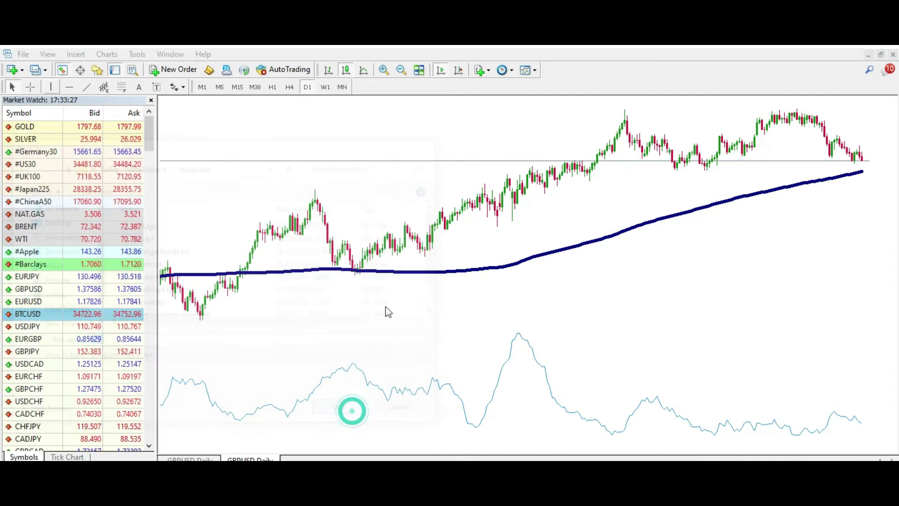
Load test.tpl onto the GBPUSD chart, then bring up the New Chart symbol list
{"action": "left_click", "coordinate": [107, 55]}
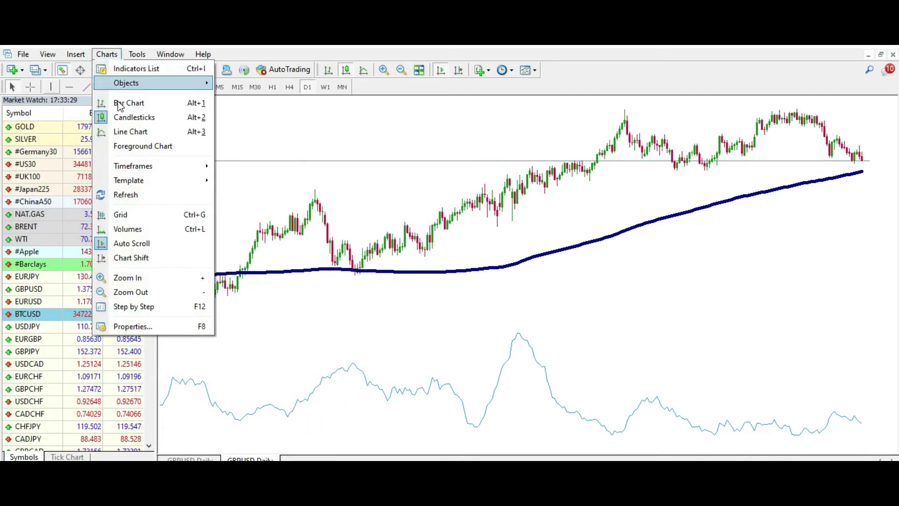
{"action": "mouse_move", "coordinate": [144, 180]}
{"action": "left_click", "coordinate": [250, 194]}
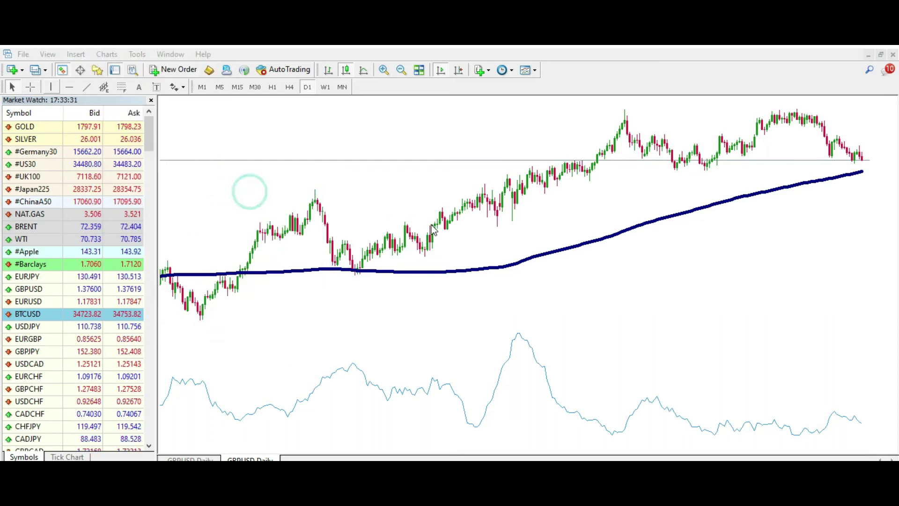
{"action": "left_click", "coordinate": [139, 330]}
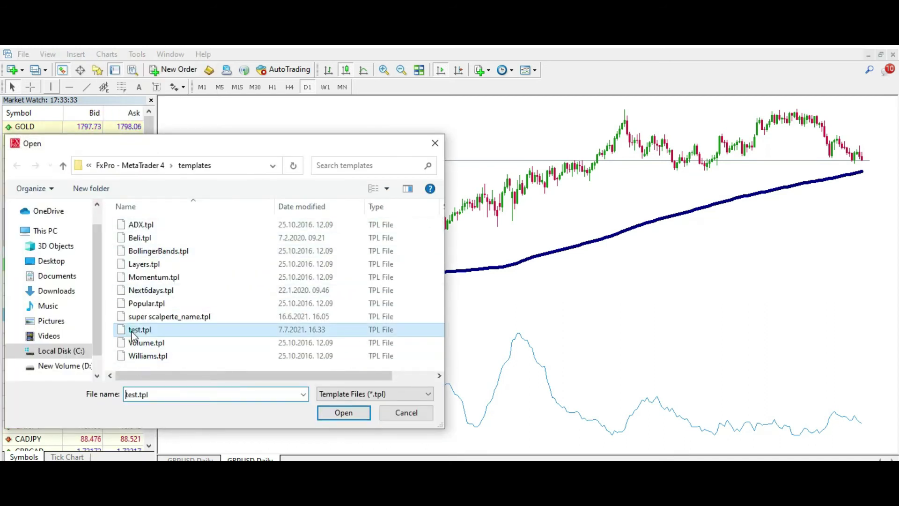
{"action": "left_click", "coordinate": [336, 414]}
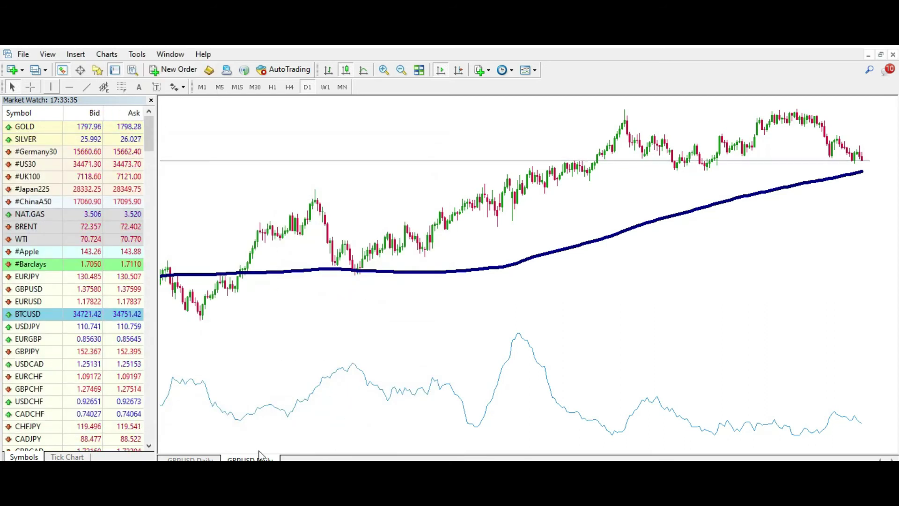
{"action": "left_click", "coordinate": [23, 54]}
{"action": "left_click", "coordinate": [37, 70]}
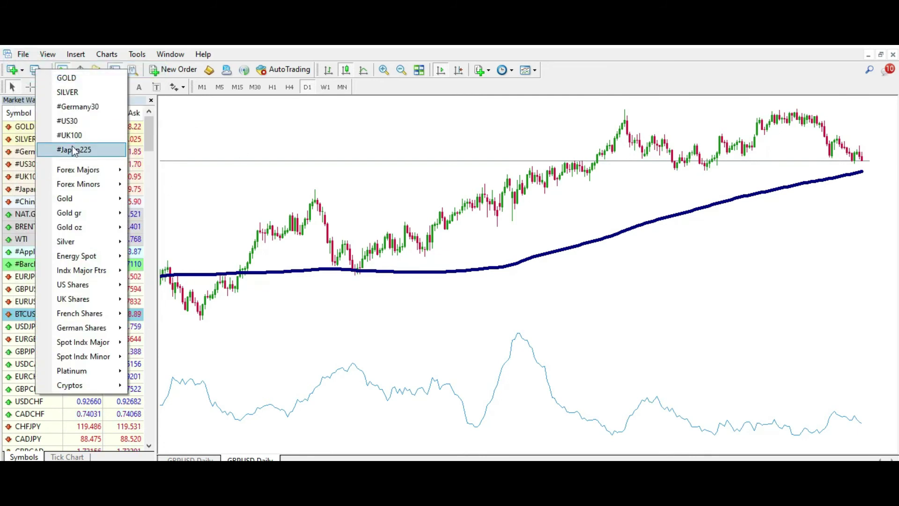
Open a new SILVER chart and apply the test.tpl template to it
{"action": "left_click", "coordinate": [68, 91]}
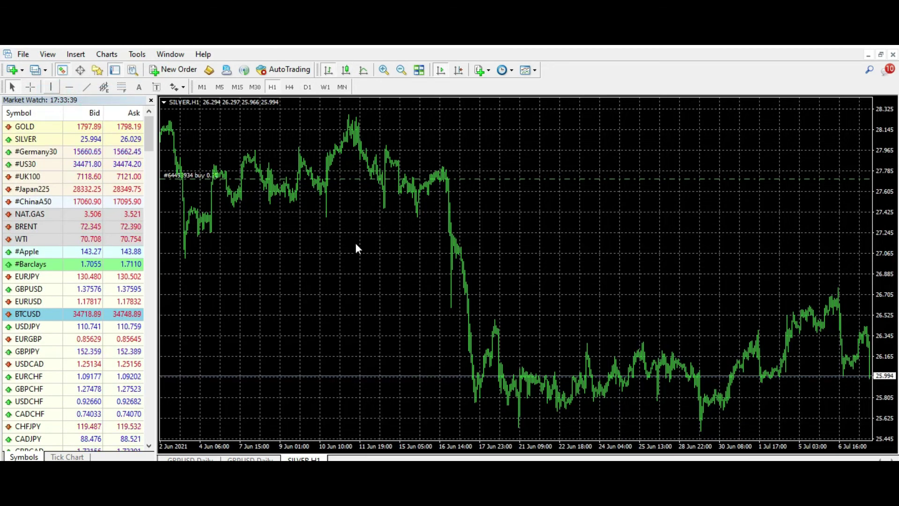
{"action": "left_click", "coordinate": [104, 55]}
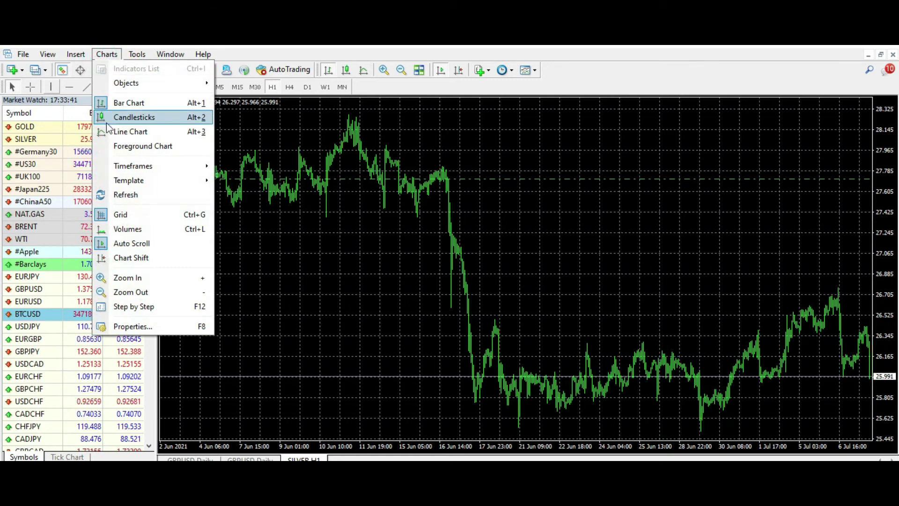
{"action": "mouse_move", "coordinate": [115, 180]}
{"action": "left_click", "coordinate": [259, 194]}
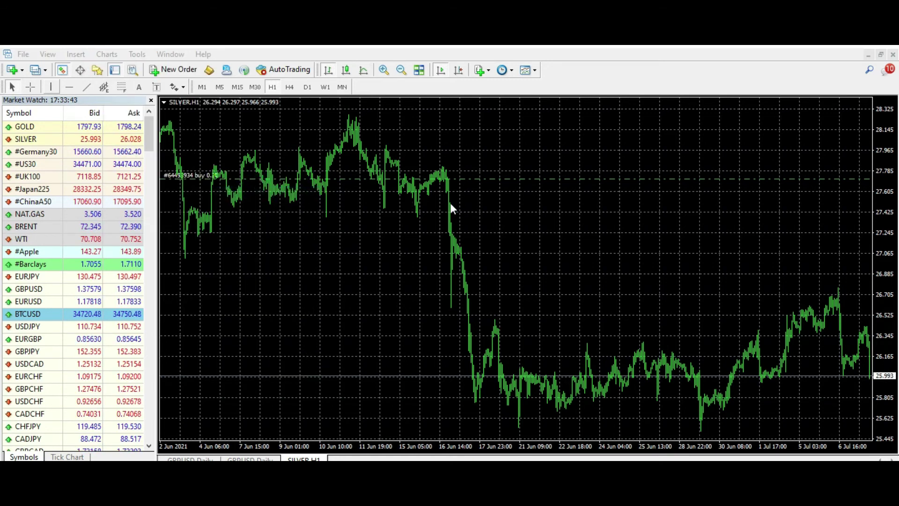
{"action": "left_click", "coordinate": [140, 329]}
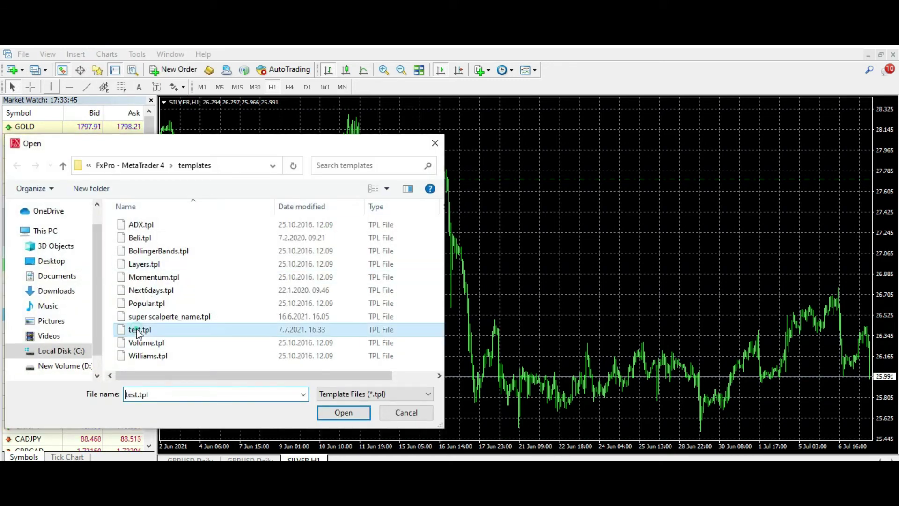
{"action": "left_click", "coordinate": [341, 408]}
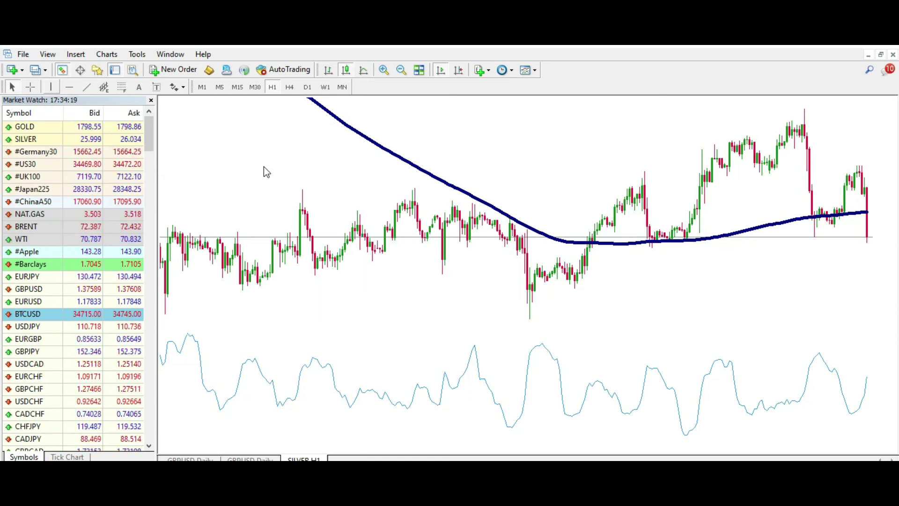
{"action": "left_click", "coordinate": [108, 55]}
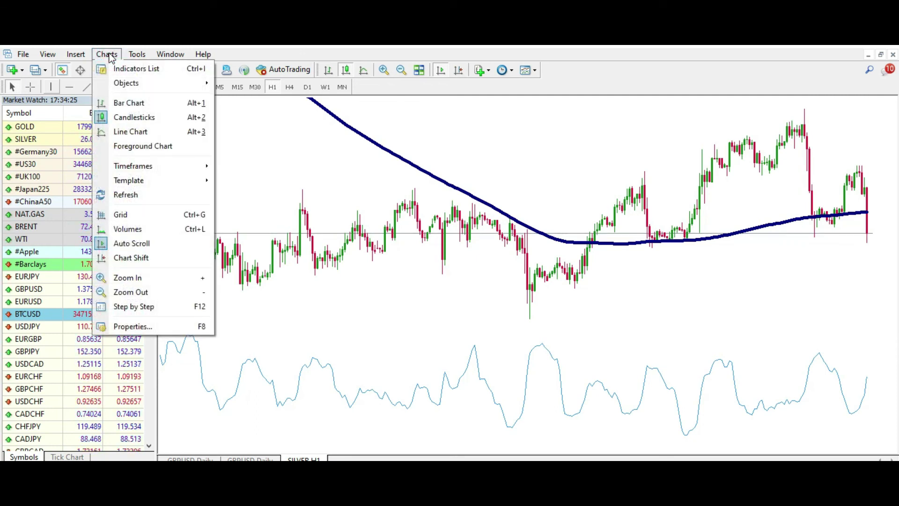
{"action": "mouse_move", "coordinate": [136, 181]}
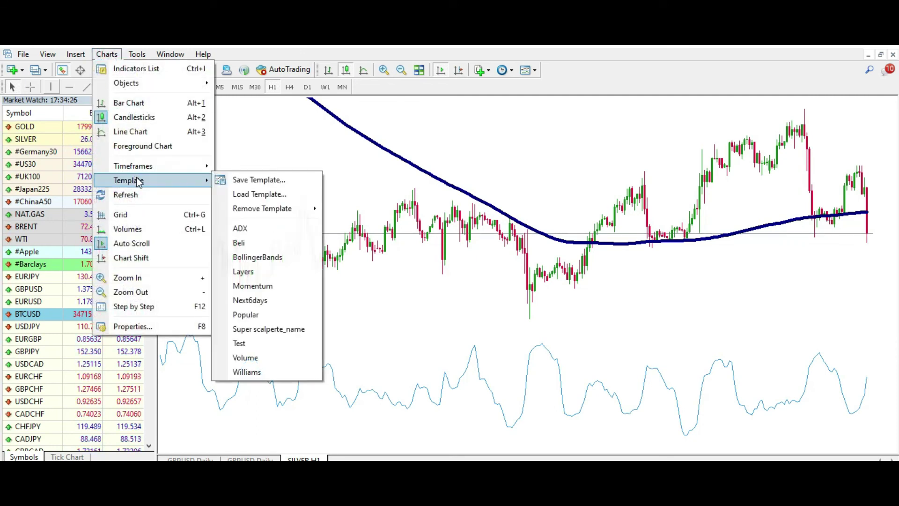
{"action": "left_click", "coordinate": [250, 179]}
{"action": "left_click", "coordinate": [407, 411]}
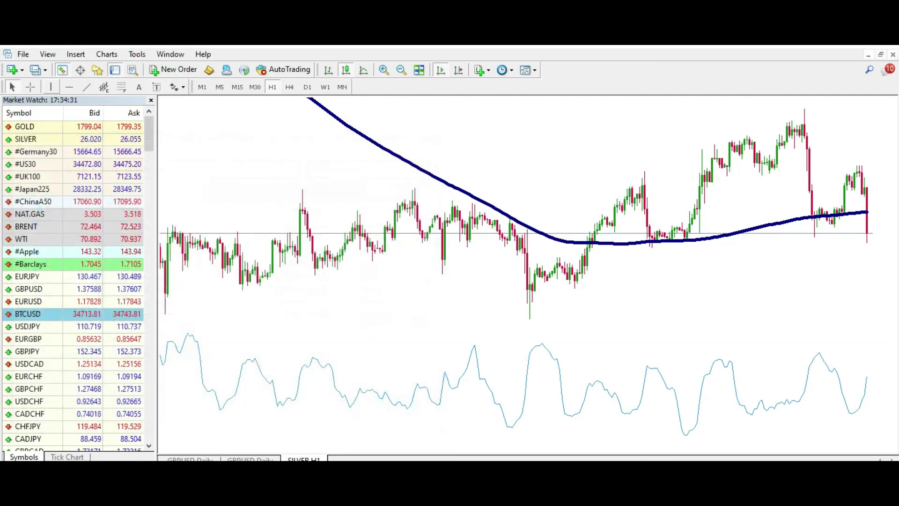
{"action": "left_click", "coordinate": [107, 54]}
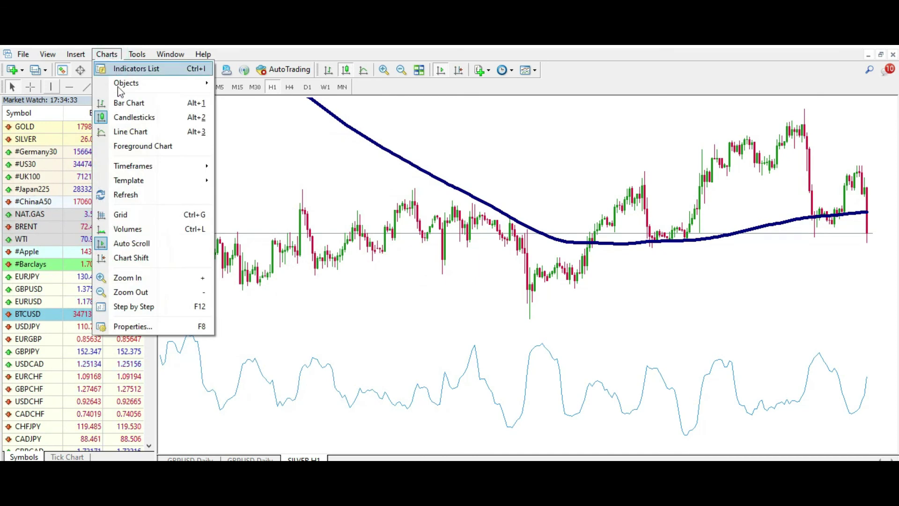
{"action": "mouse_move", "coordinate": [130, 183]}
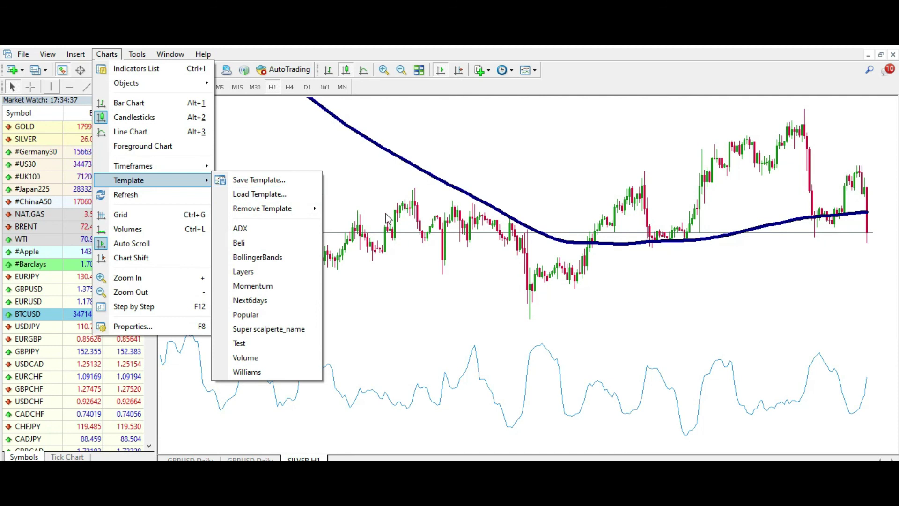
{"action": "left_click", "coordinate": [426, 266]}
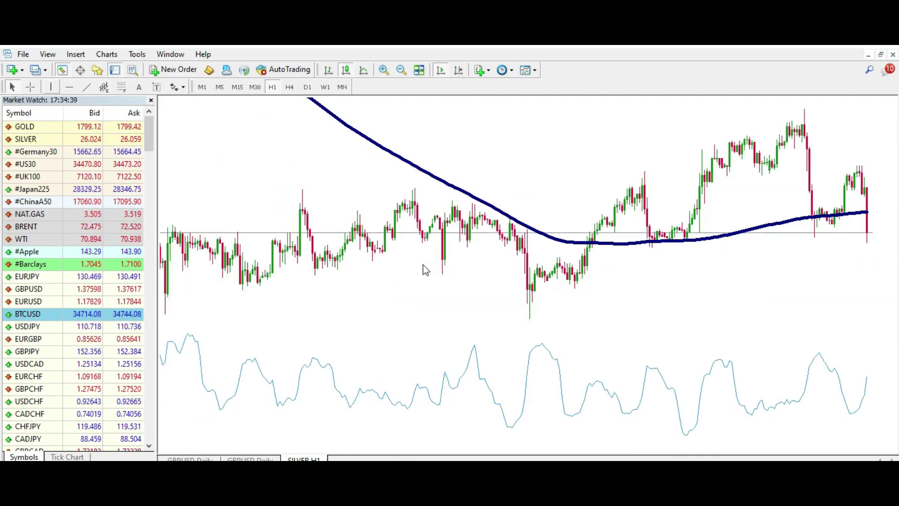